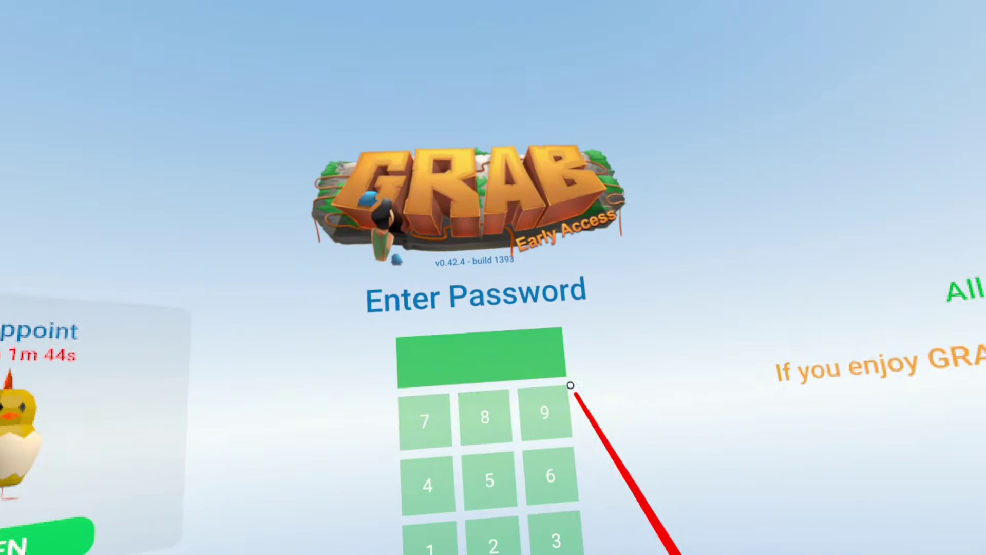
# - Finish the password and launch the level editor with its New/Open/Save/Verify/Publish menu
pyautogui.click(547, 448)
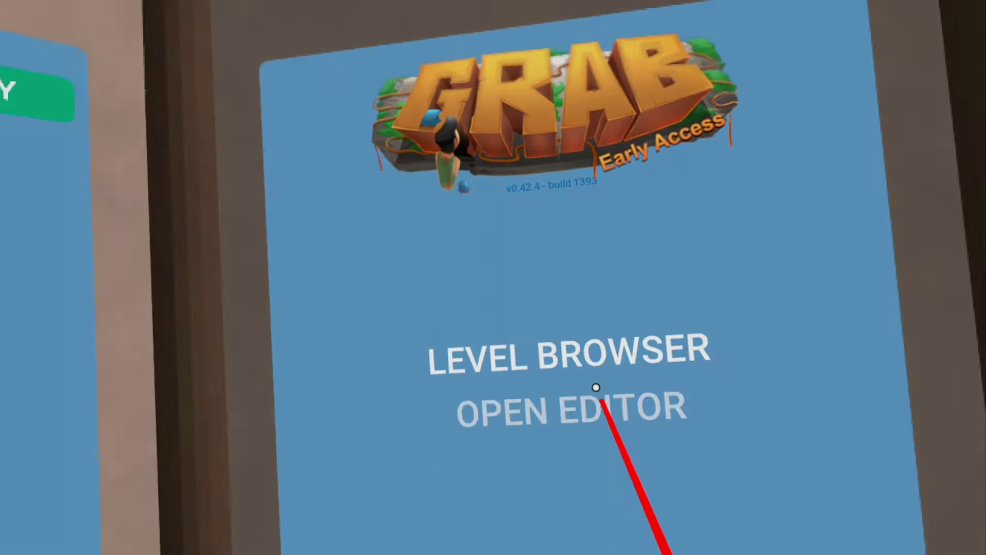
pyautogui.click(547, 451)
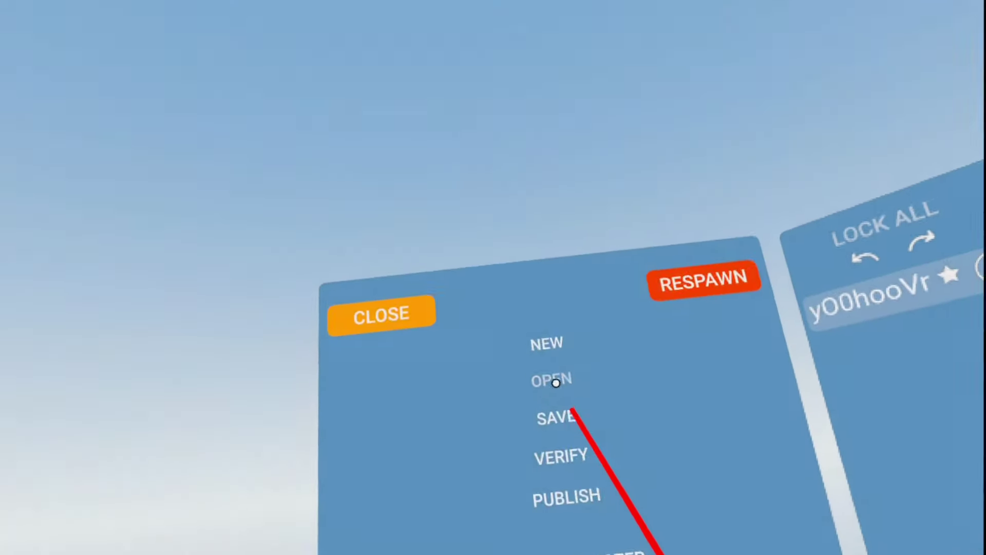